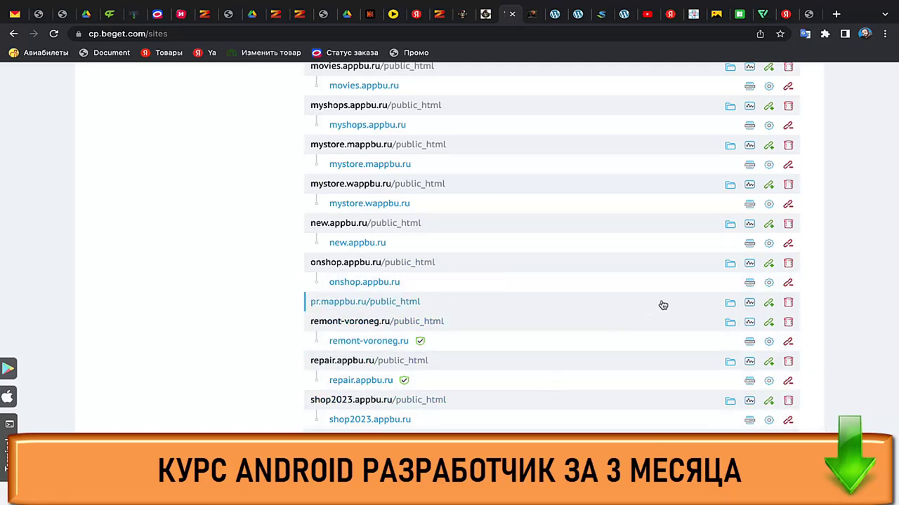
Attach the domain pr.mappbu.ru to the site pr.mappbu.ru/public_html
click(768, 304)
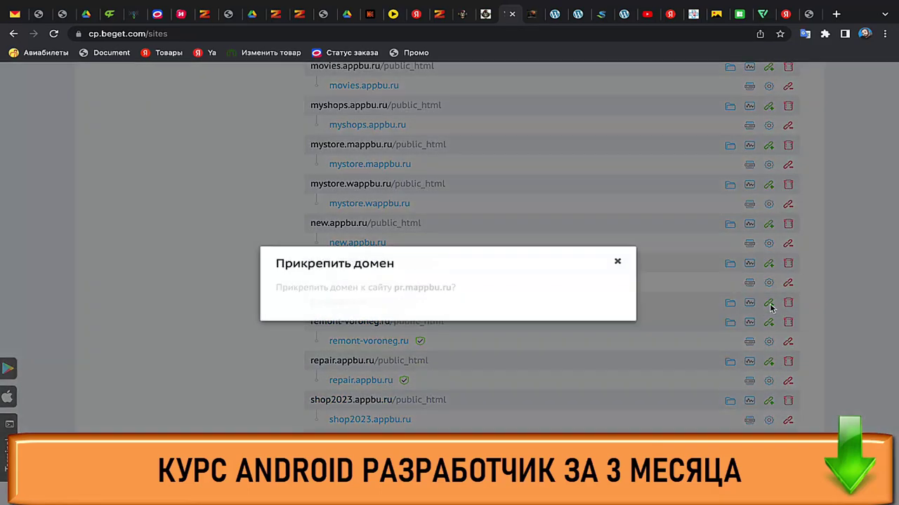
click(534, 271)
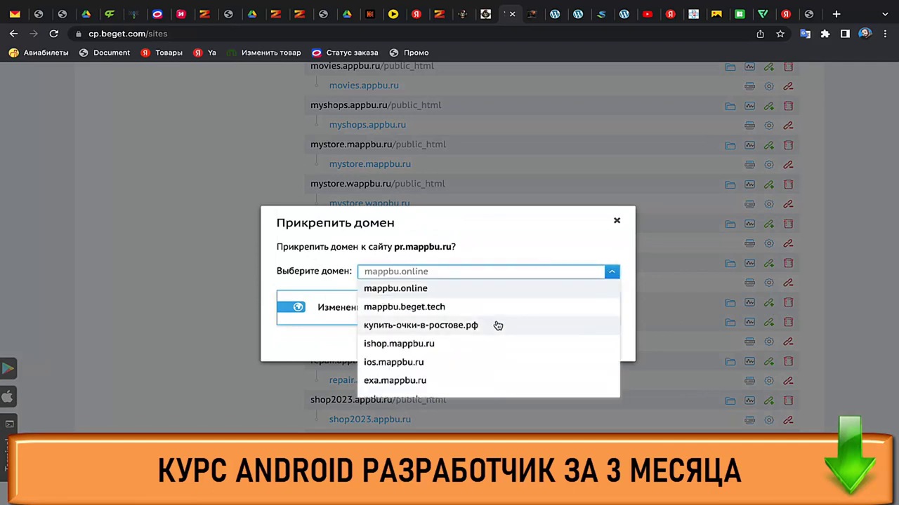
scroll(496, 323, down, 5)
scroll(497, 325, down, 15)
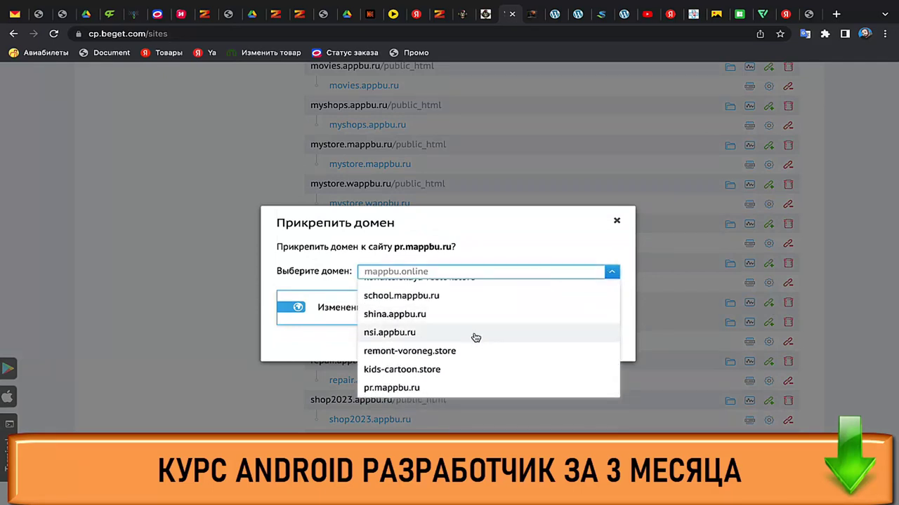
click(438, 388)
click(456, 346)
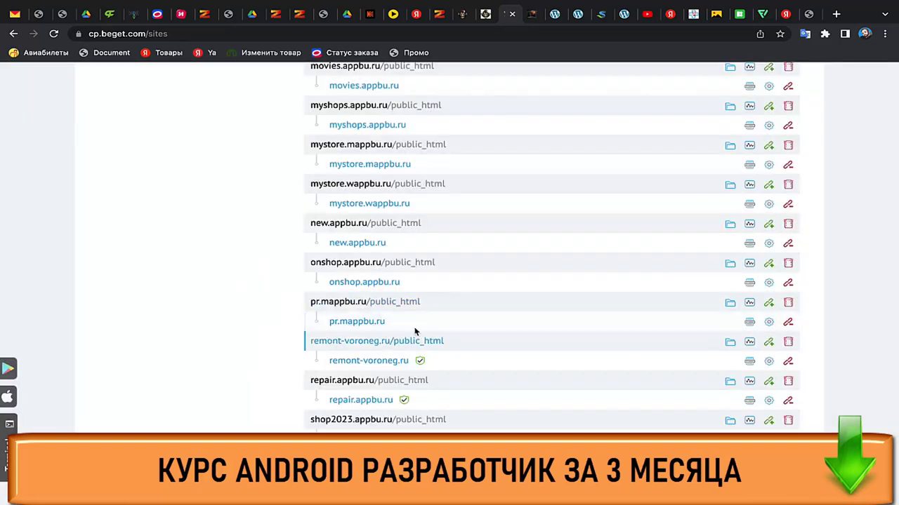
Add a MySQL database named mappbu_pr with a generated password, selecting the password text before creating it
scroll(316, 353, up, 10)
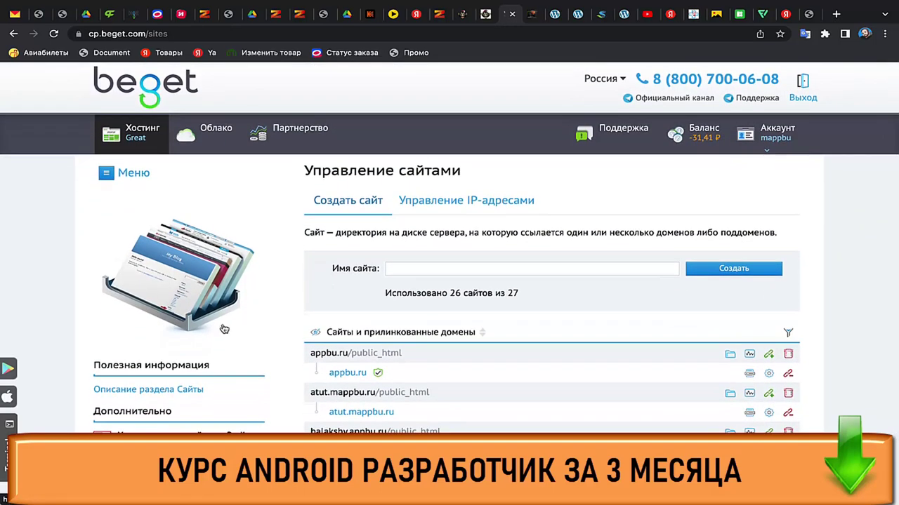
click(161, 147)
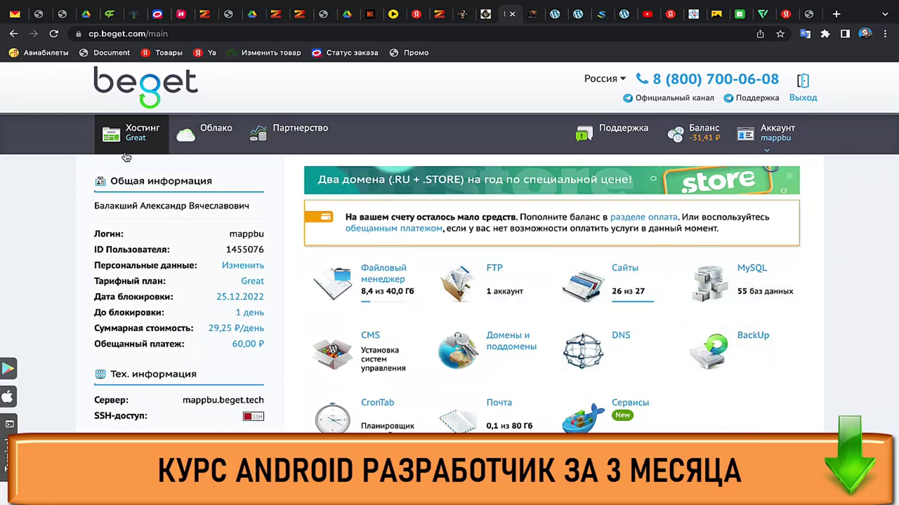
click(744, 279)
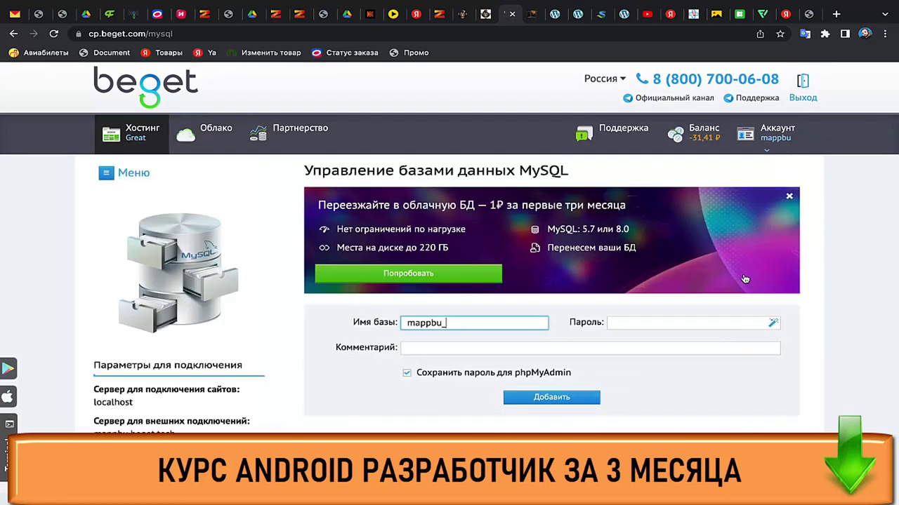
text(pr)
click(773, 322)
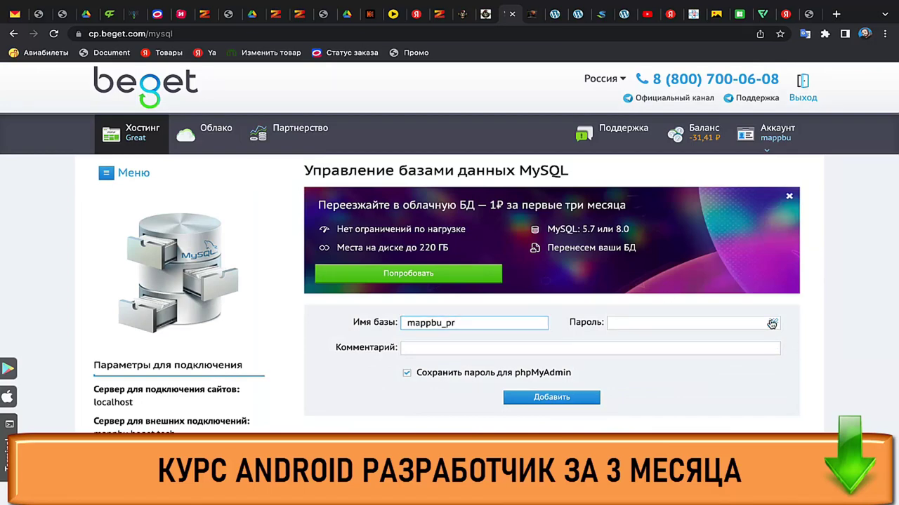
drag(714, 317, 583, 322)
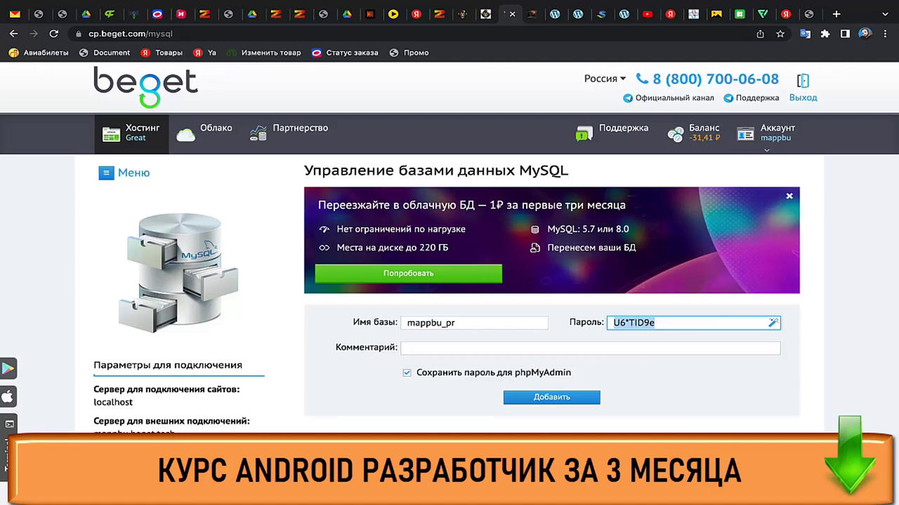
click(560, 405)
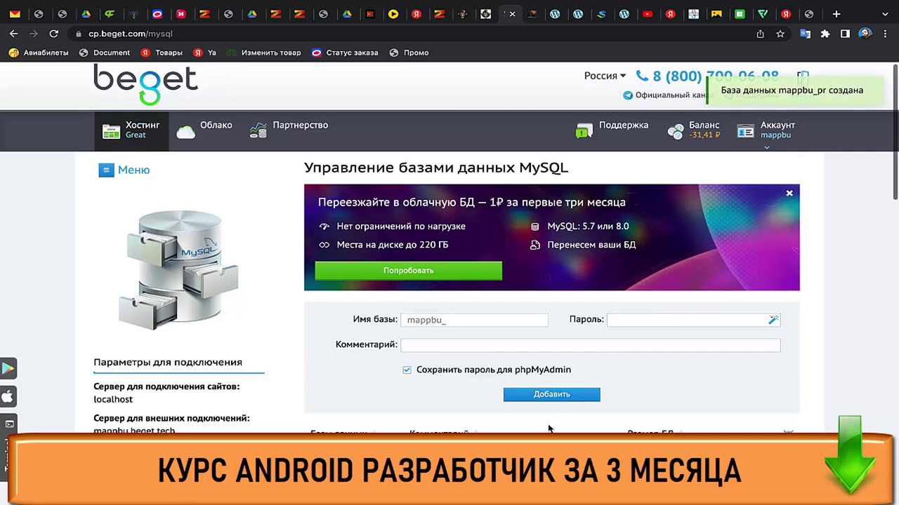
Open the mappbu_pr database in phpMyAdmin
scroll(549, 428, down, 20)
scroll(549, 428, down, 15)
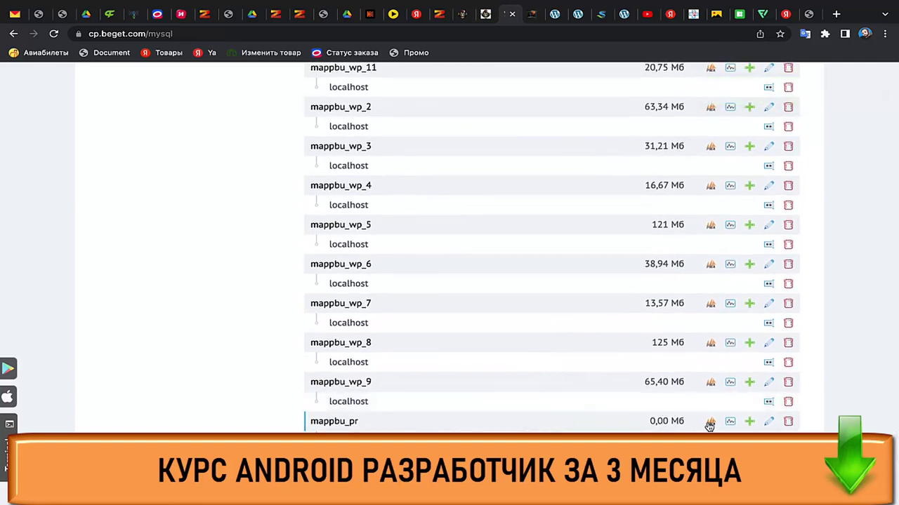
click(710, 424)
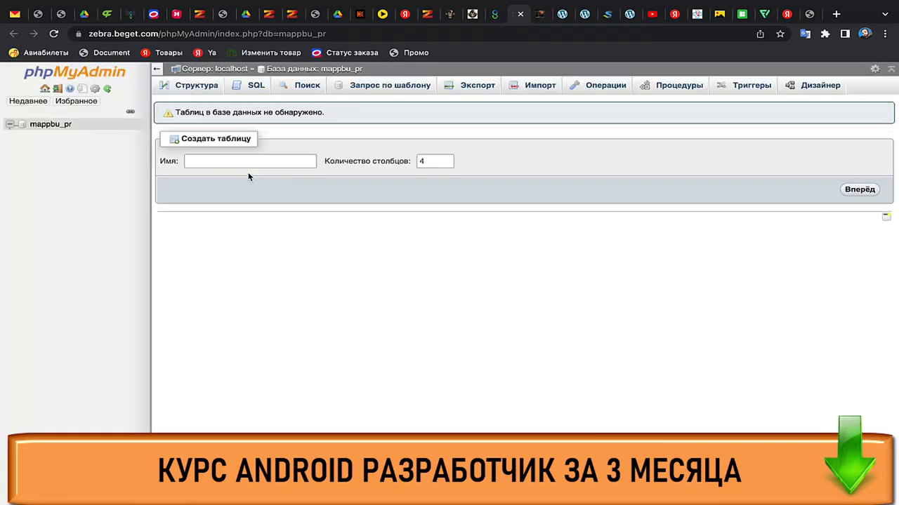
Start a new table named pr with 4 columns in the mappbu_pr database
click(244, 162)
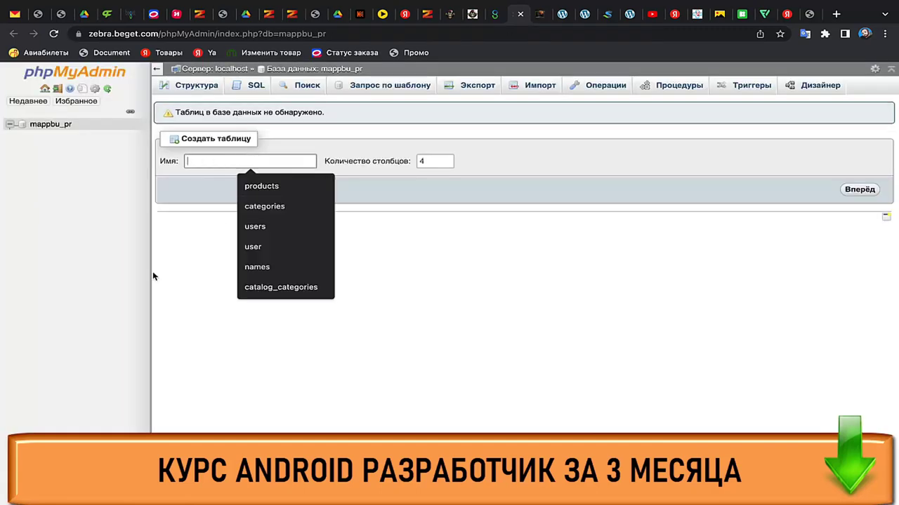
text(pr)
click(373, 282)
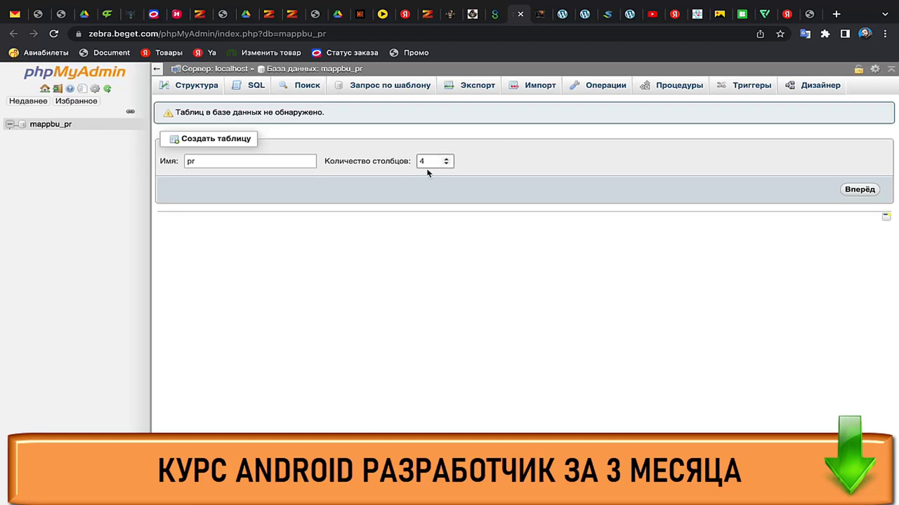
click(857, 193)
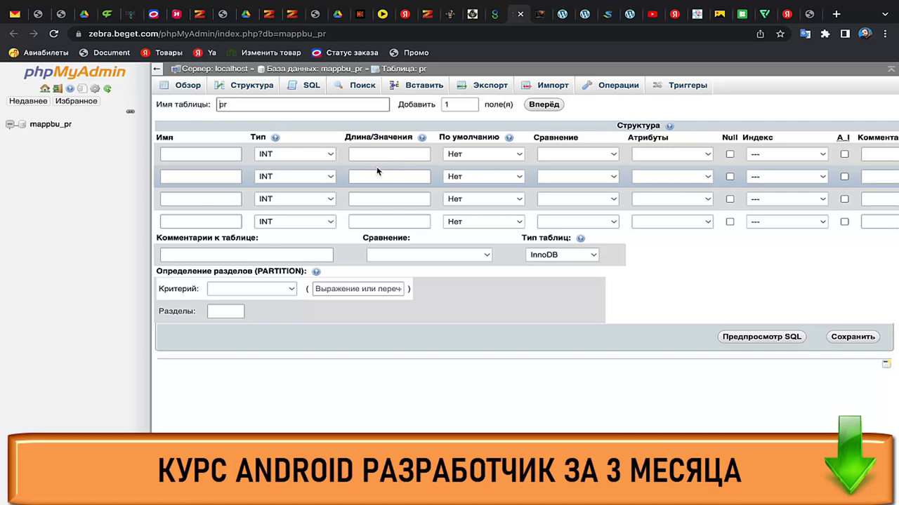
Name the four columns of table pr id, name, description and image
click(221, 156)
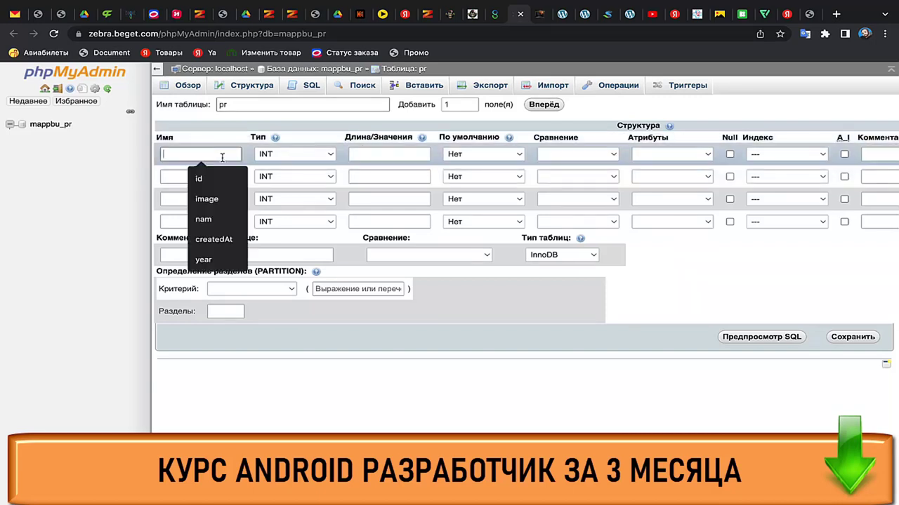
key(Escape)
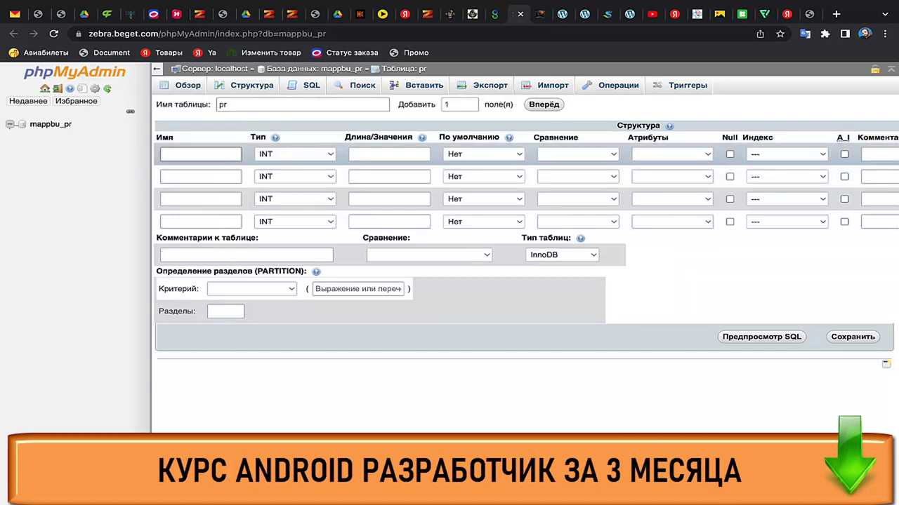
text(id)
click(194, 176)
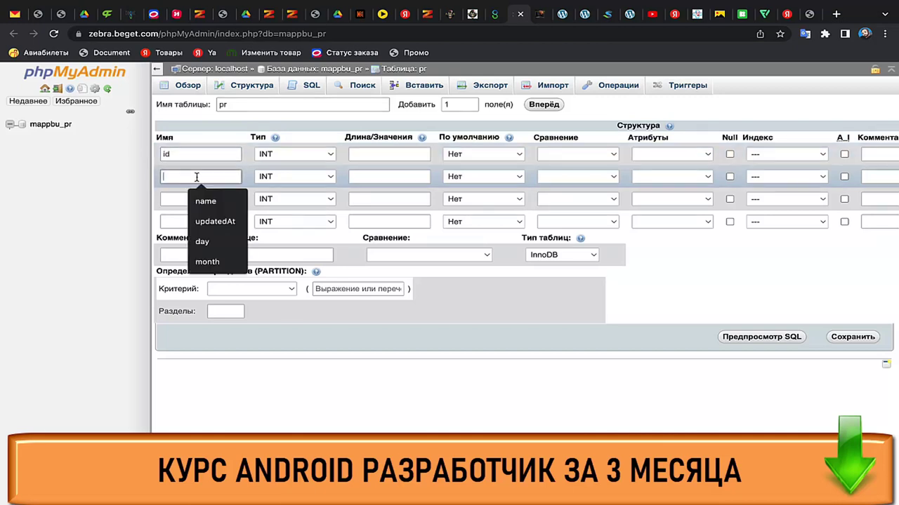
click(205, 201)
click(201, 199)
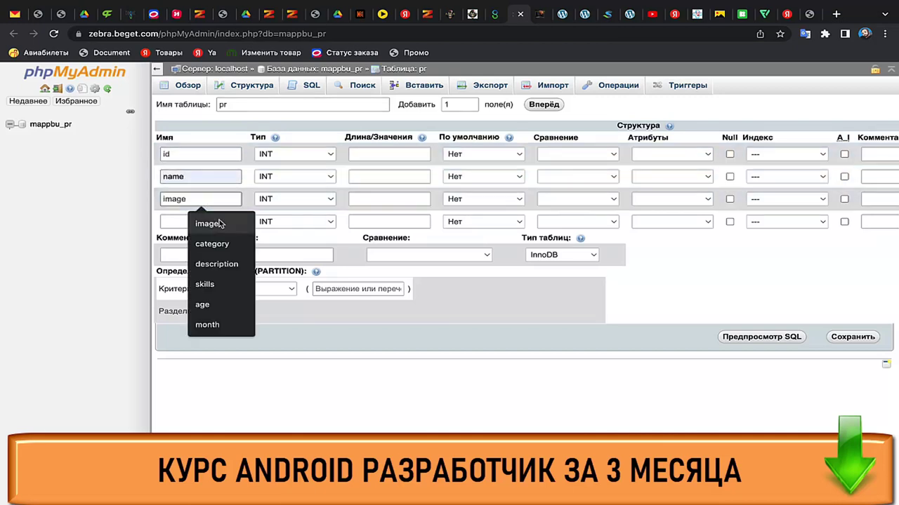
click(225, 264)
click(204, 221)
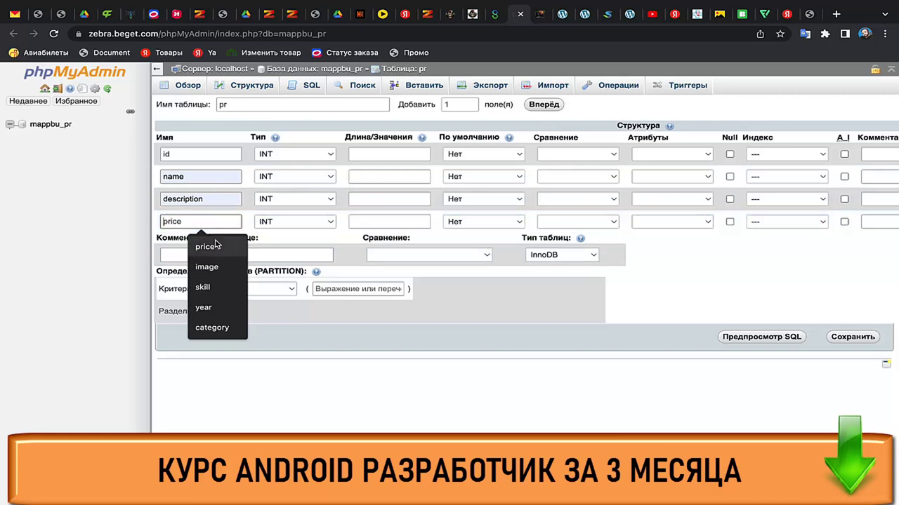
click(231, 267)
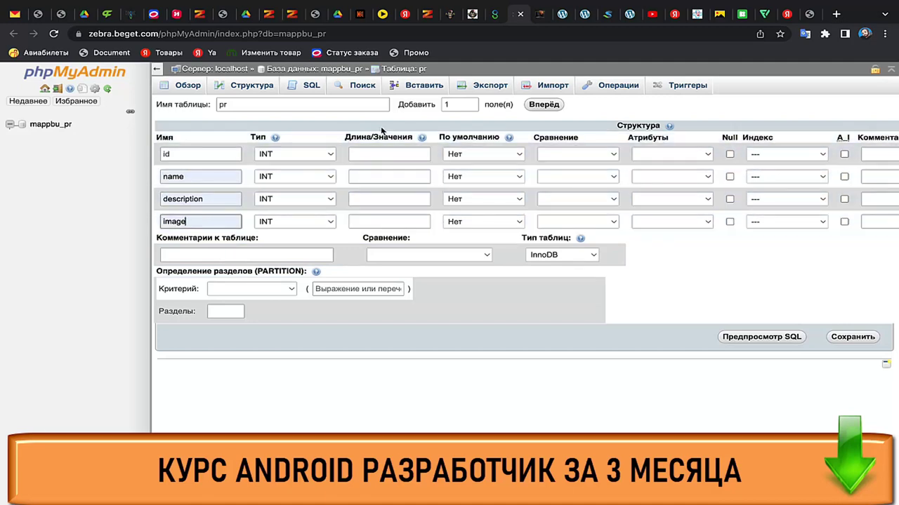
Set the column types to VARCHAR for name, TEXT for description and VARCHAR for image
click(327, 177)
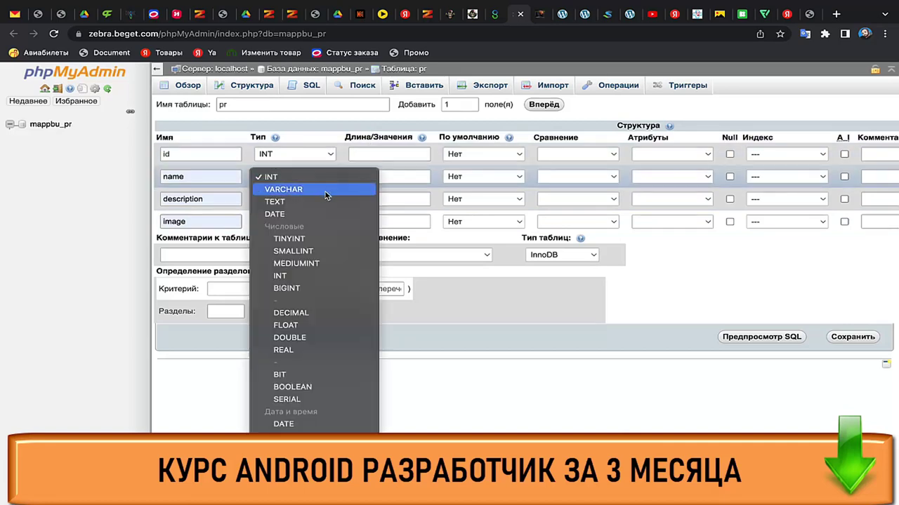
click(325, 190)
click(305, 200)
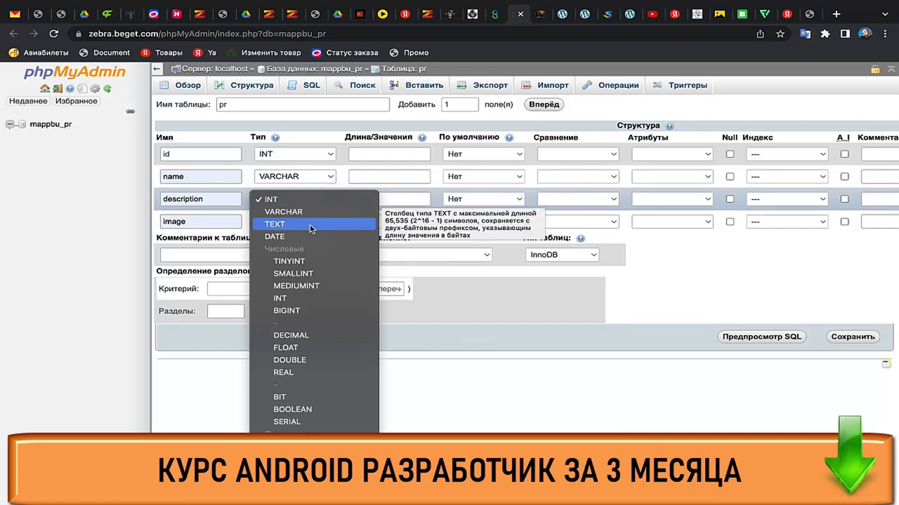
click(311, 229)
click(305, 222)
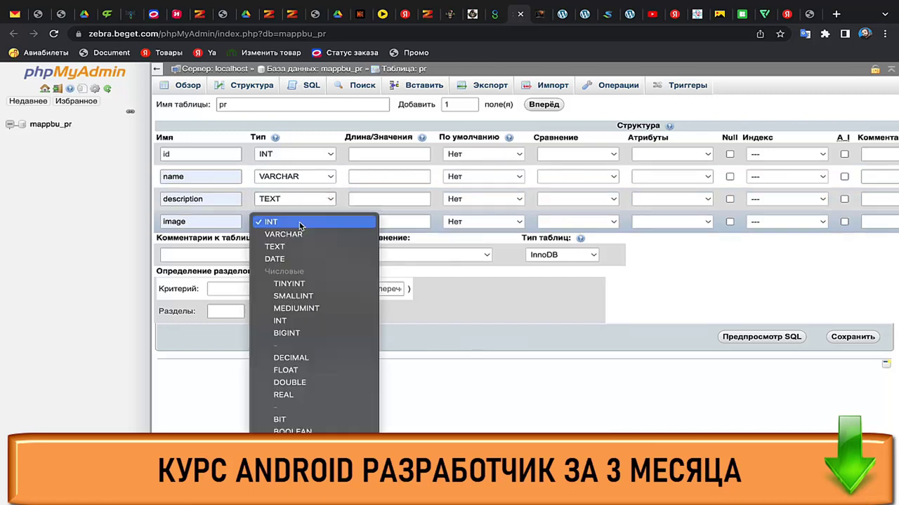
click(300, 235)
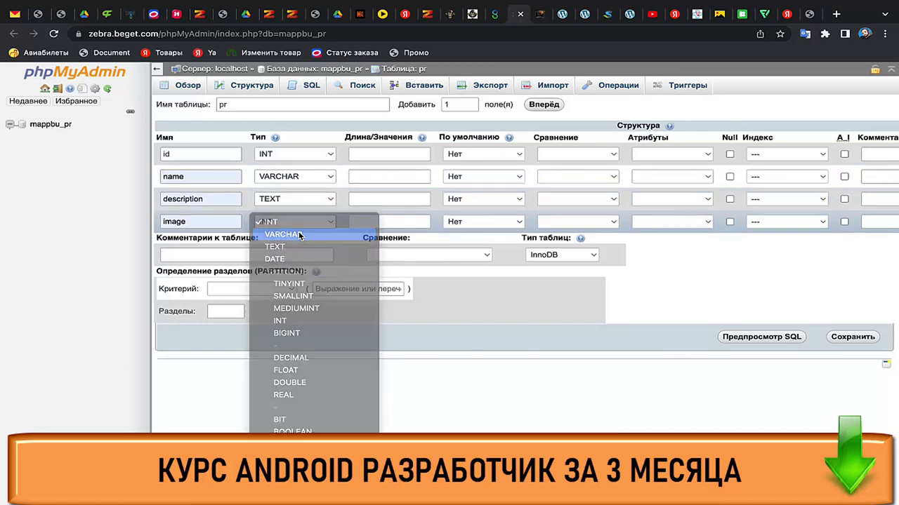
Set the column lengths to 100 for name, 500 for description and 100 for image
click(376, 176)
click(390, 201)
click(388, 200)
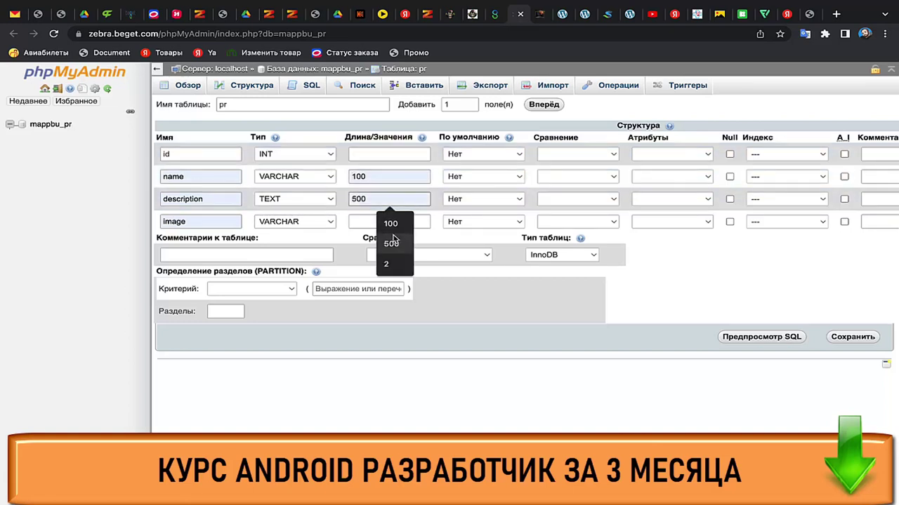
click(391, 244)
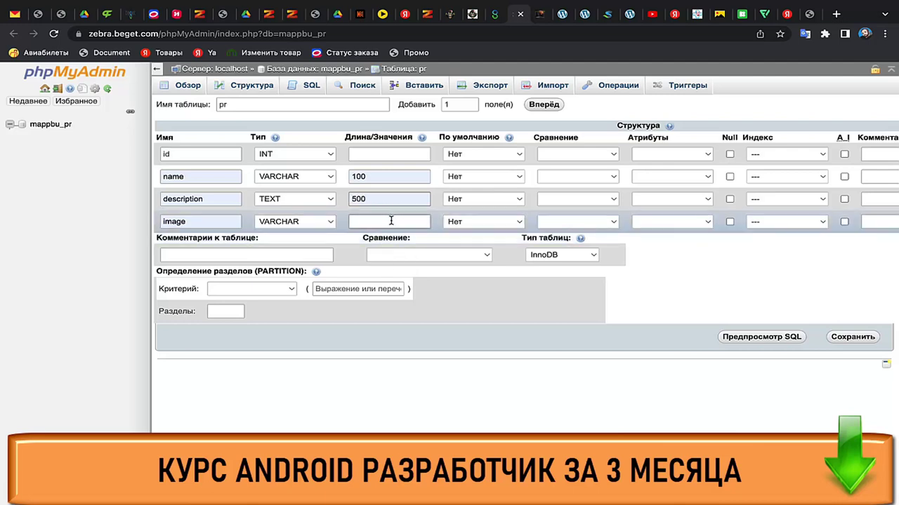
click(392, 221)
click(391, 248)
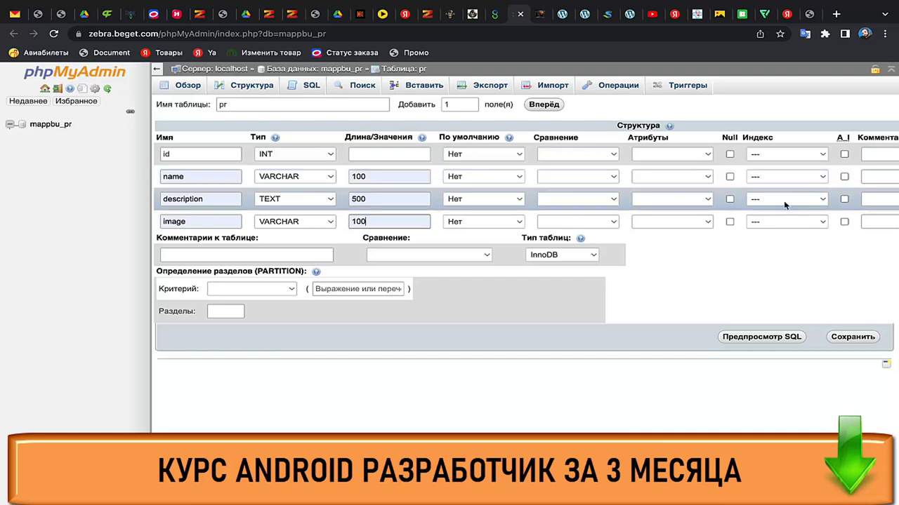
Make id an auto-increment column with a PRIMARY index and save table pr
click(844, 155)
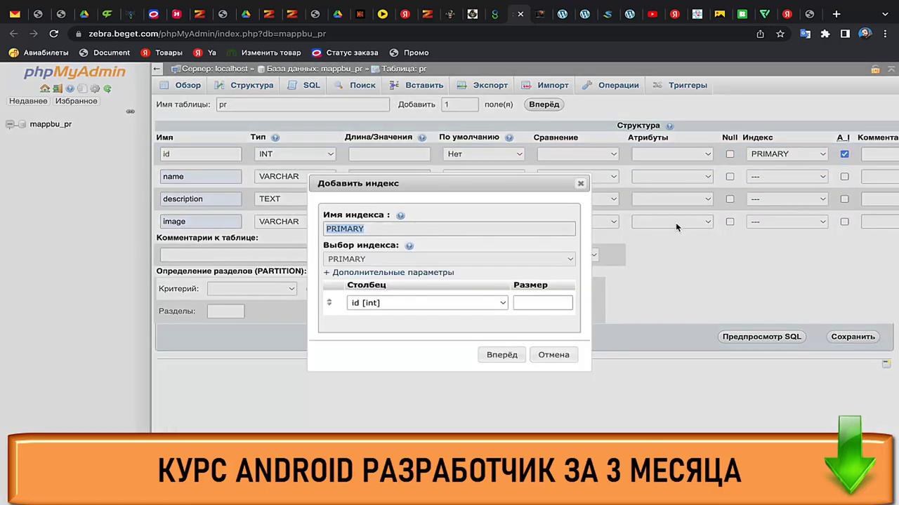
click(501, 355)
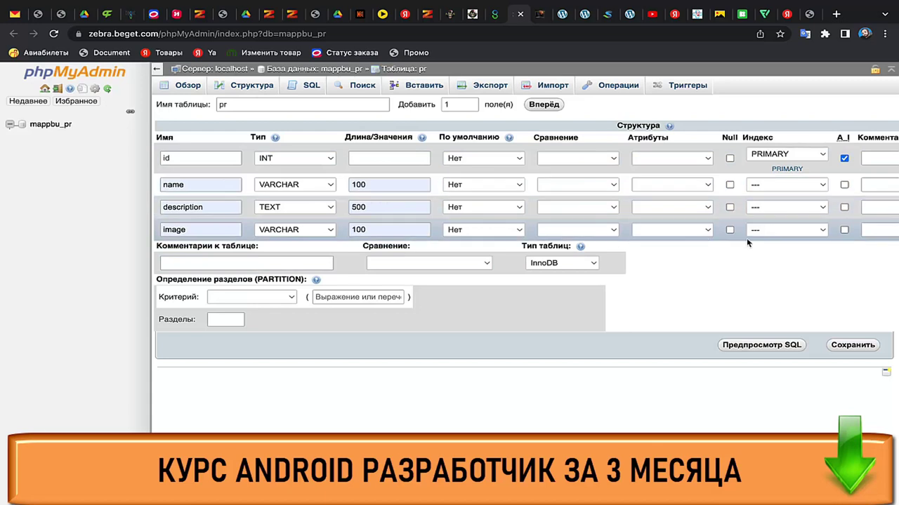
scroll(812, 237, right, 2)
scroll(812, 238, left, 2)
click(853, 346)
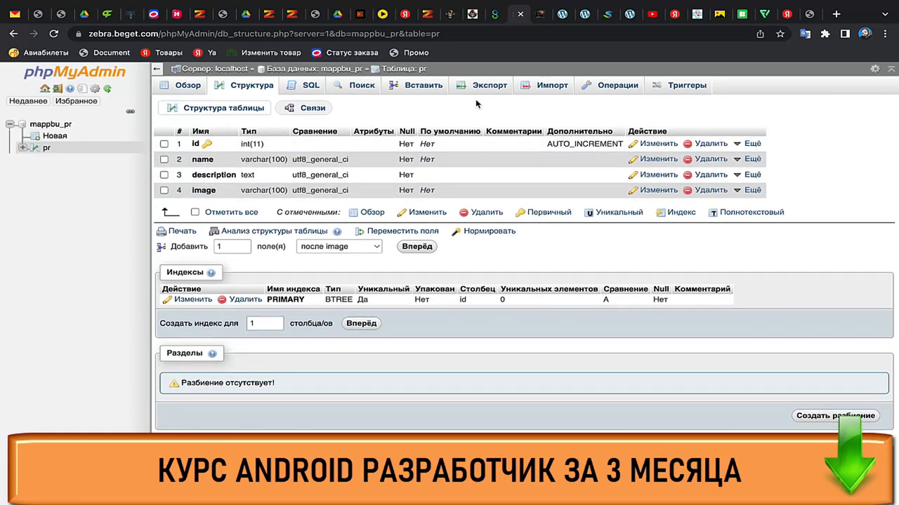
Fill the first new pr record with id 1, name "MacBook Air от 130 000 р" and description "Порадуйте себя на новый год замечательным подарком с большой скидкой!"
click(435, 89)
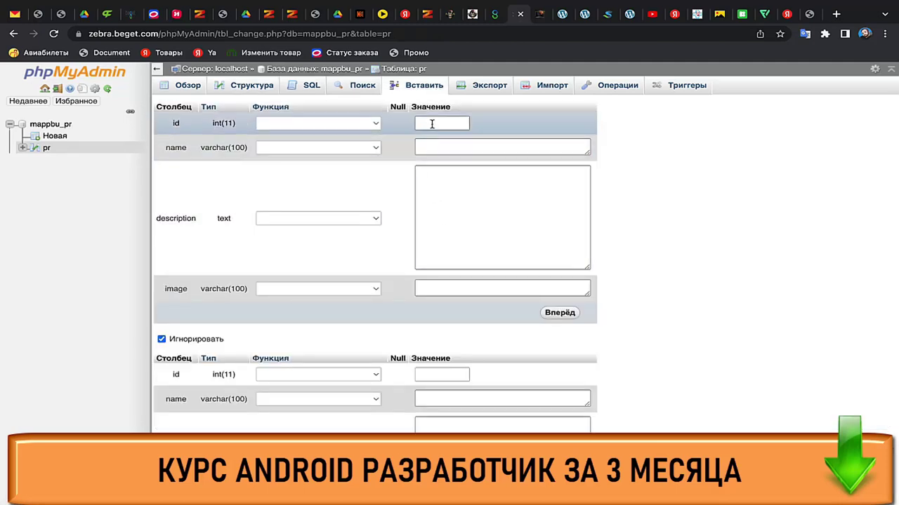
click(432, 124)
text(1)
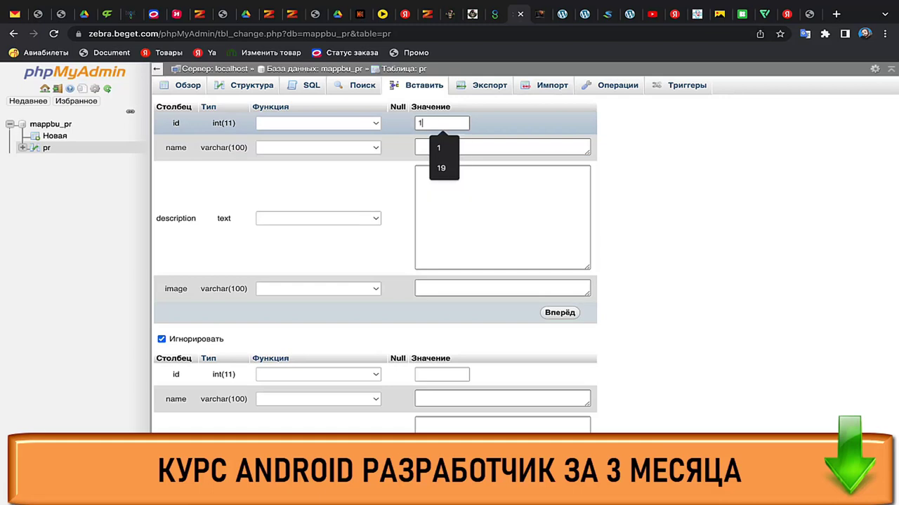
click(501, 147)
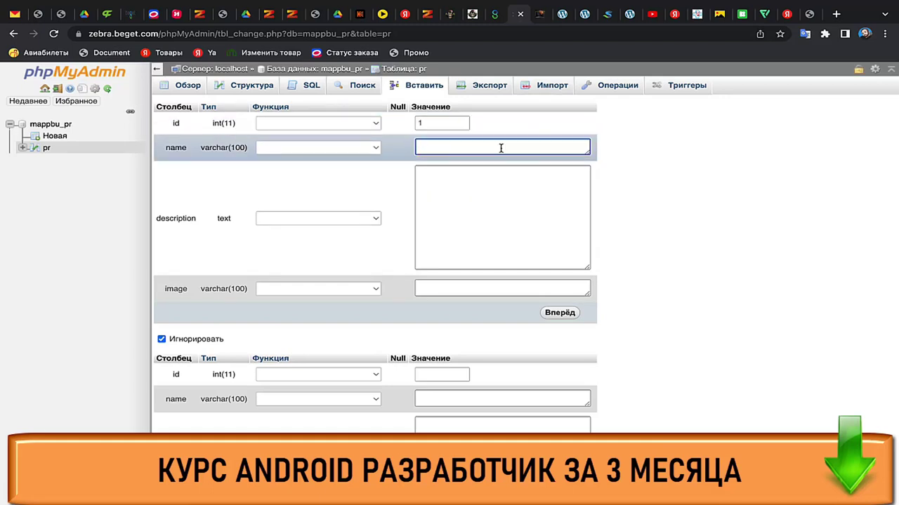
text(Н)
text(аст)
text(ook Air)
text( от 130 0000)
text(р)
click(495, 187)
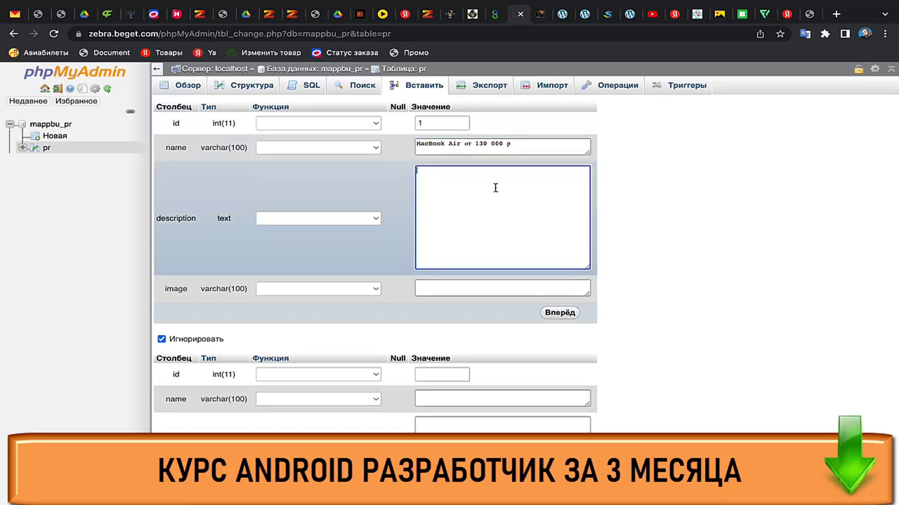
text(Порадуйте себя на новы)
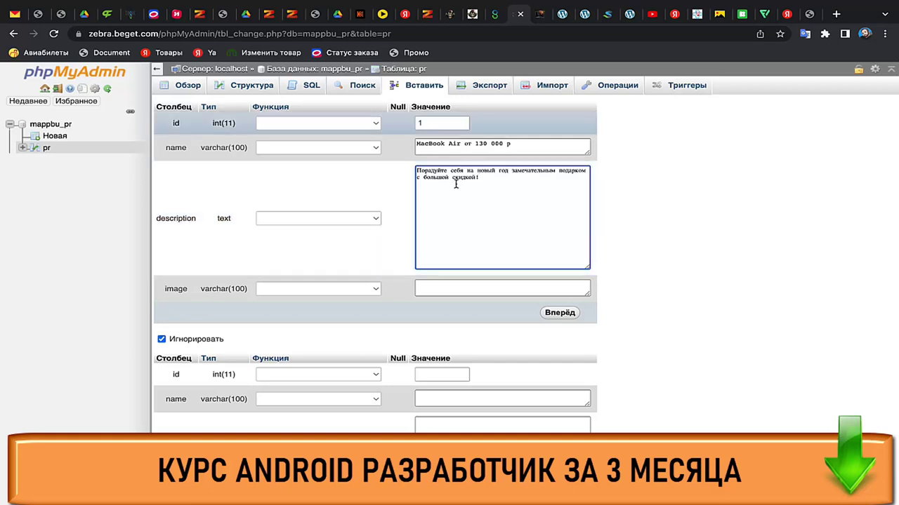
Fill the second record with id 2, name "Обучение Android в 2023г ." and description "Освой в новом году современную и высокооплачиваемую профессию"
click(426, 376)
text(2)
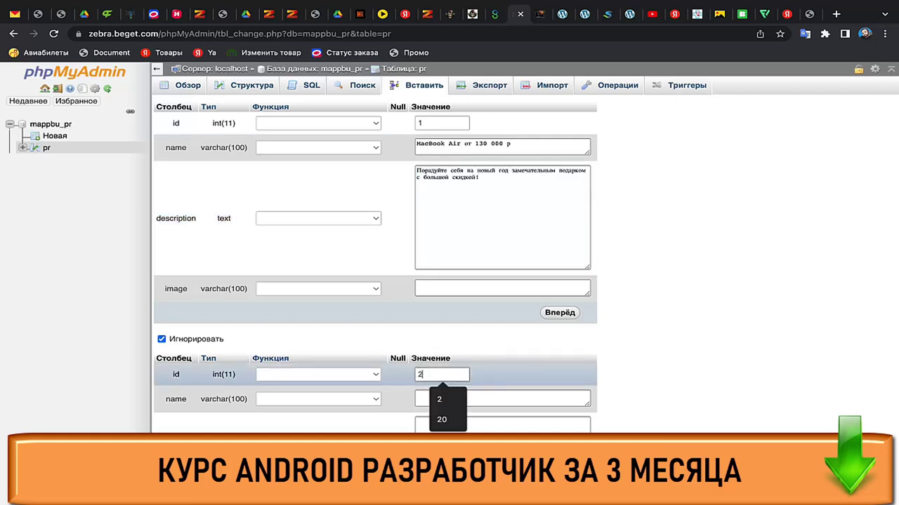
click(498, 401)
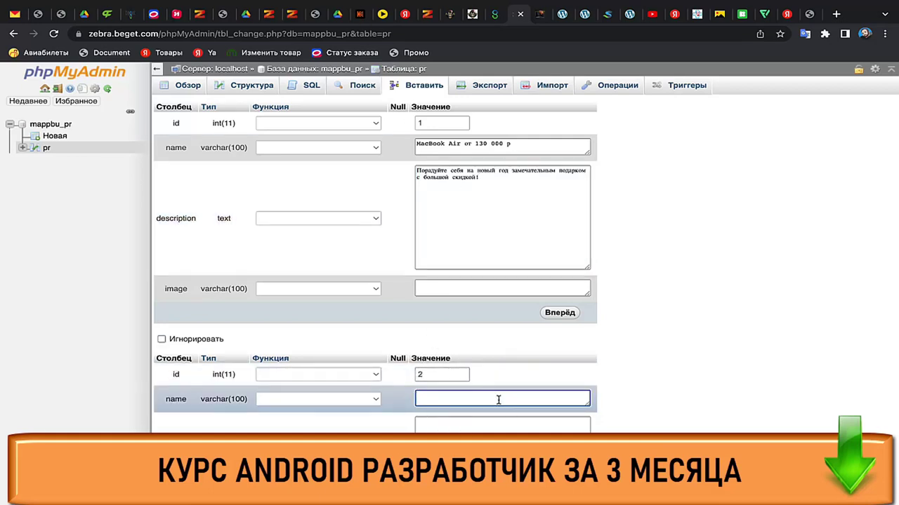
text(C)
double_click(483, 396)
text(ие Android в 2023г .)
click(491, 425)
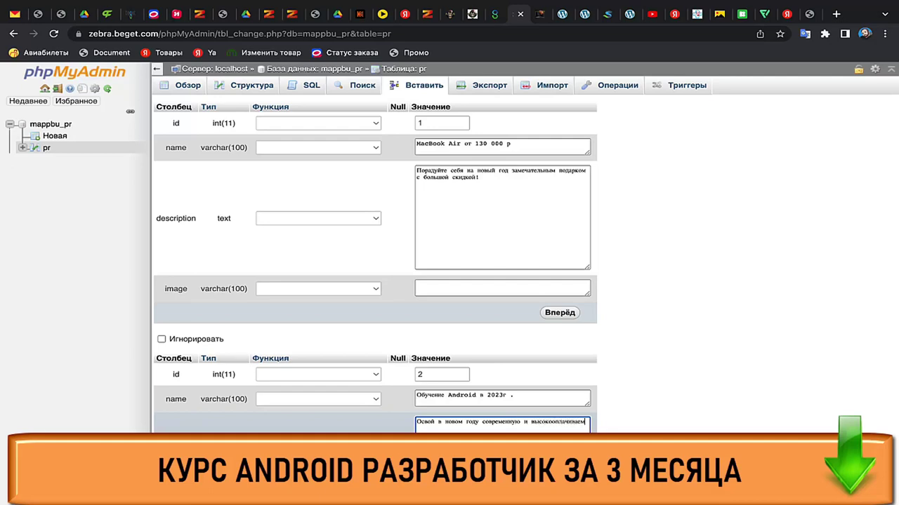
text(ую профессию)
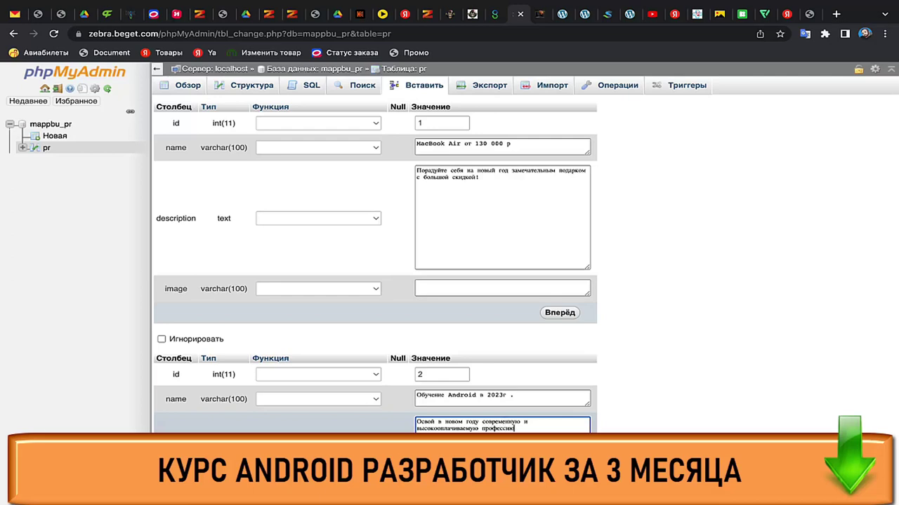
Insert both records with their image fields empty and browse the rows of table pr
scroll(431, 425, down, 1)
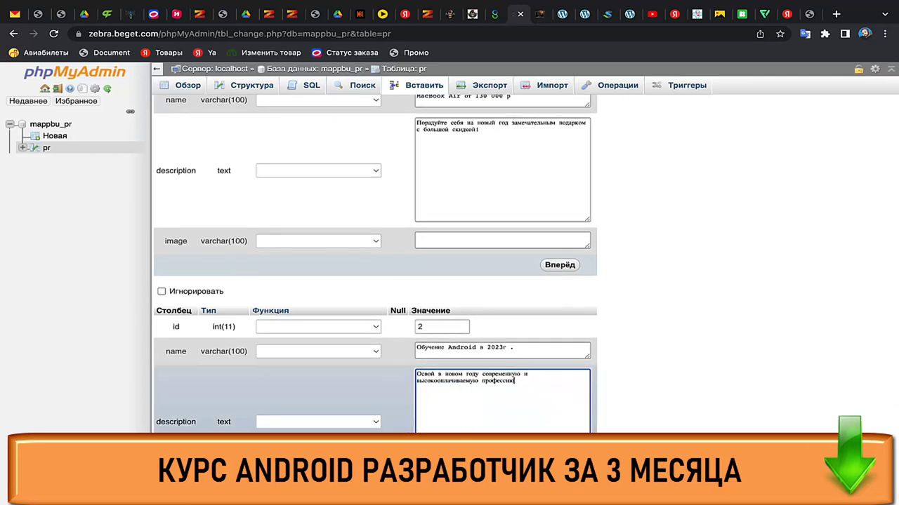
scroll(430, 406, down, 3)
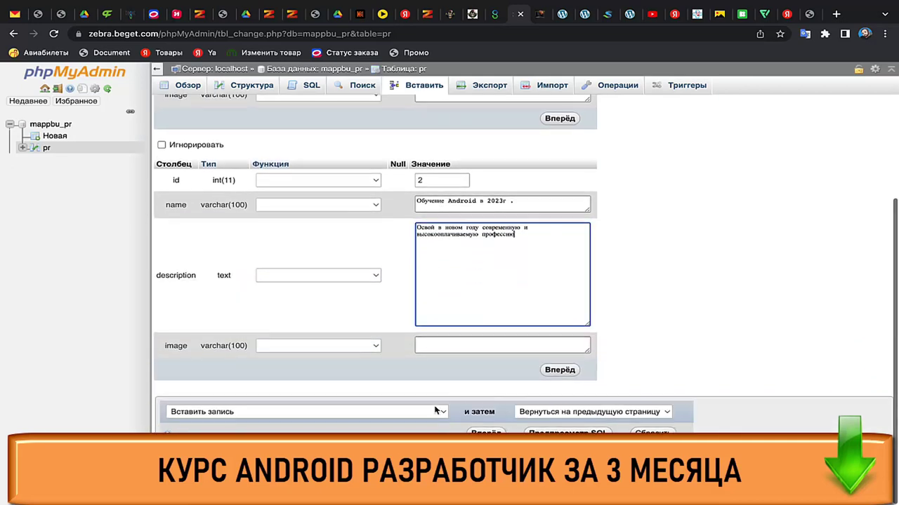
click(559, 370)
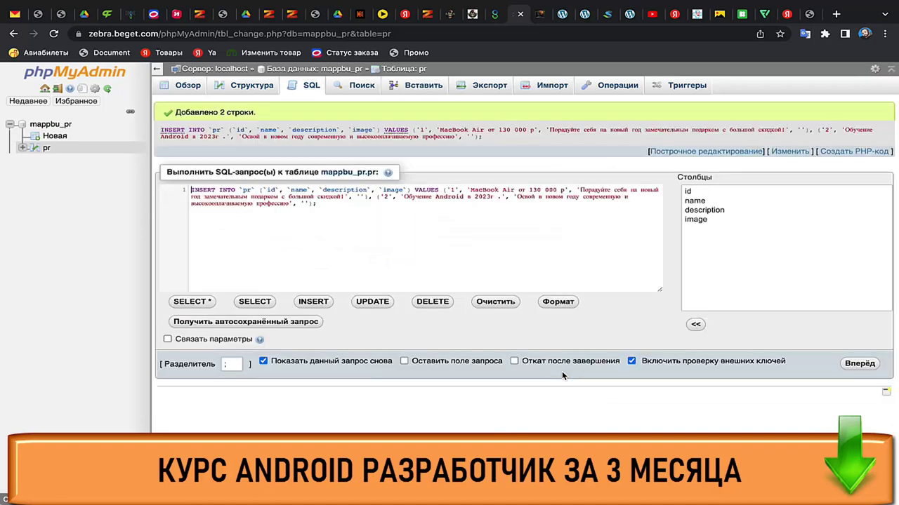
click(46, 149)
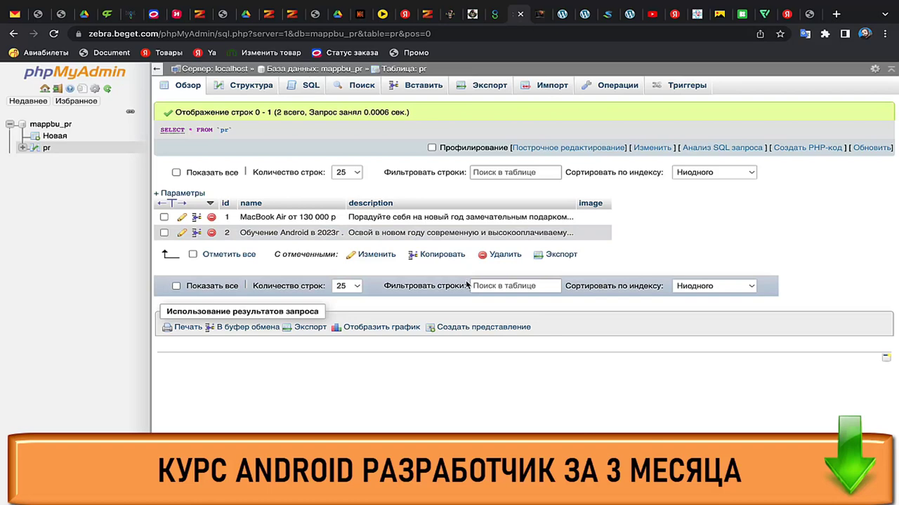
Switch to the Beget control panel and open the pr.mappbu.ru website from its list of sites
click(495, 15)
scroll(379, 211, up, 20)
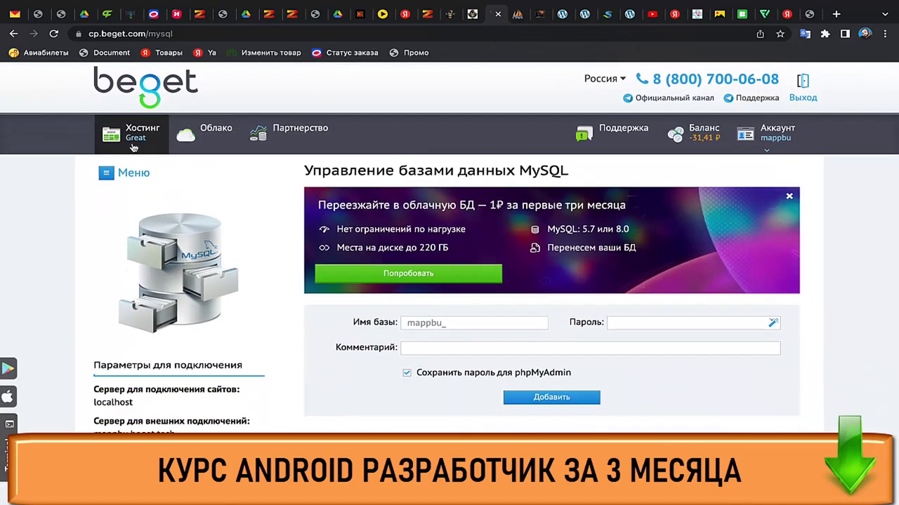
click(133, 147)
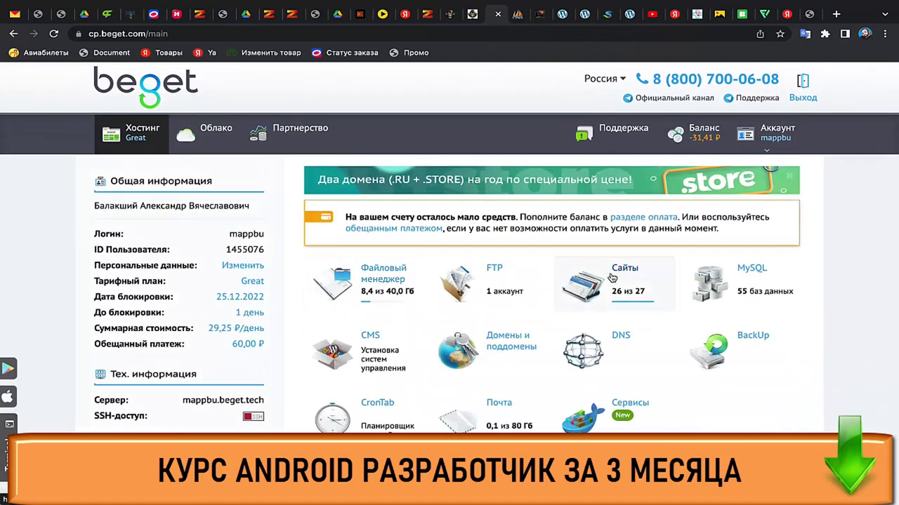
click(609, 276)
scroll(541, 399, down, 9)
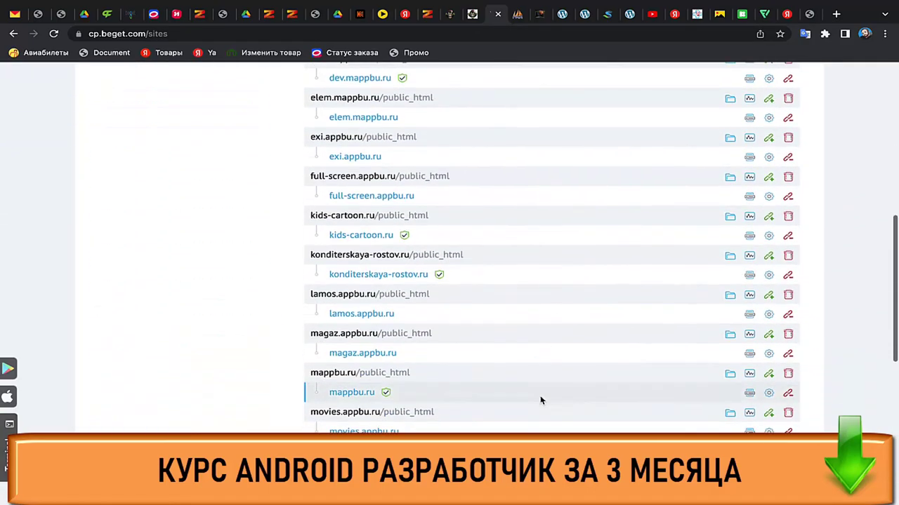
scroll(541, 400, down, 2)
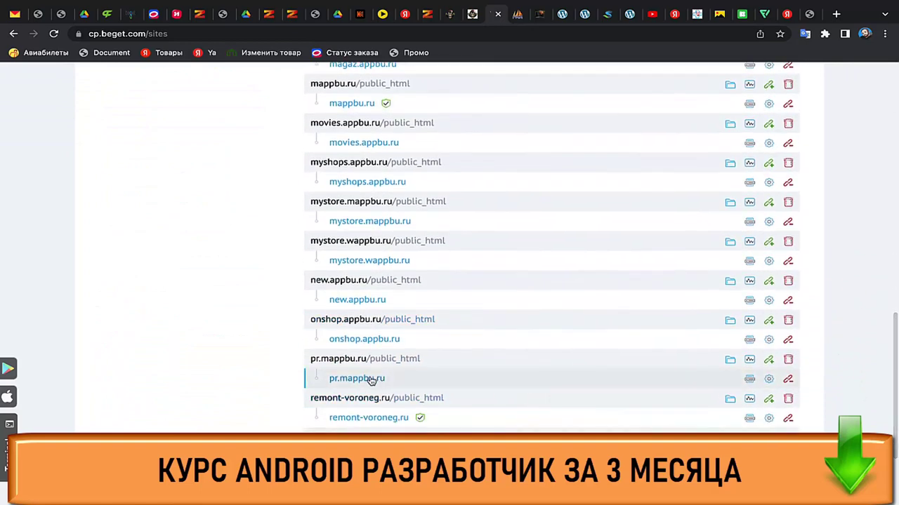
click(357, 378)
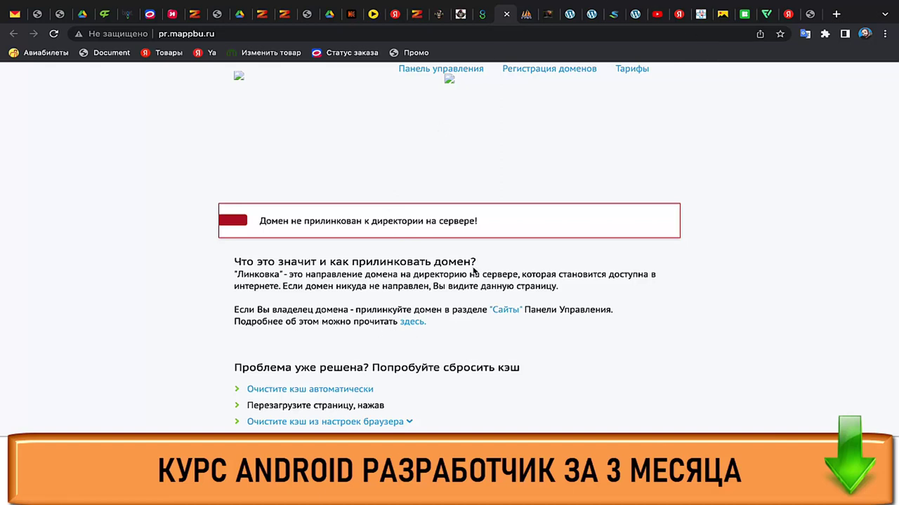
Return to the Beget sites list and detach the domain pr.mappbu.ru from the pr.mappbu.ru site
click(485, 15)
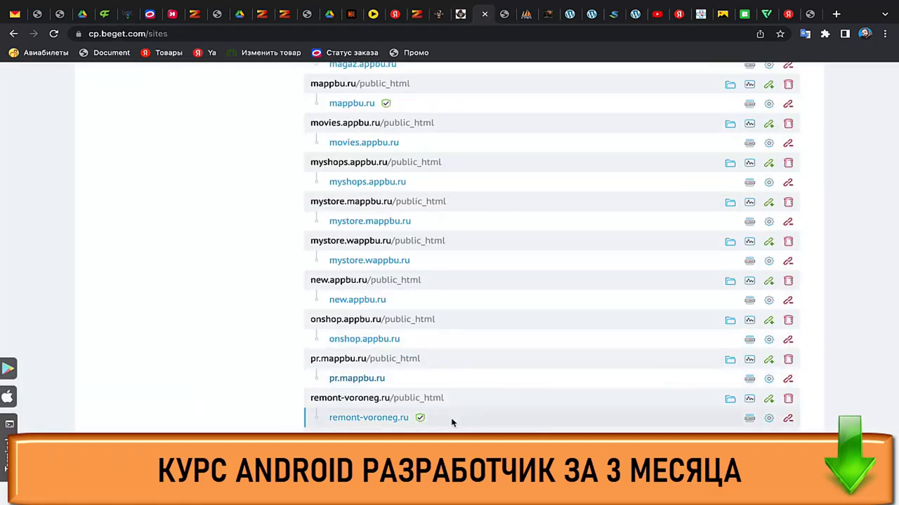
scroll(453, 423, up, 2)
scroll(452, 422, down, 5)
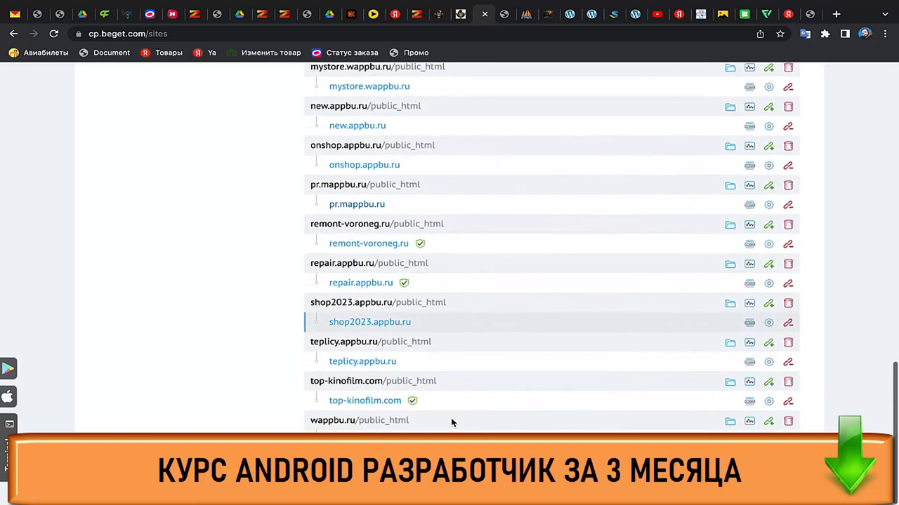
click(788, 208)
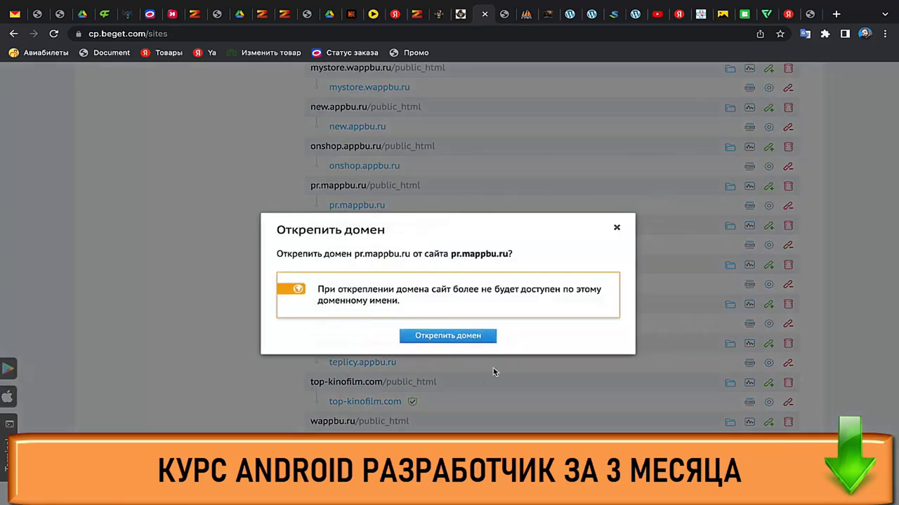
click(465, 336)
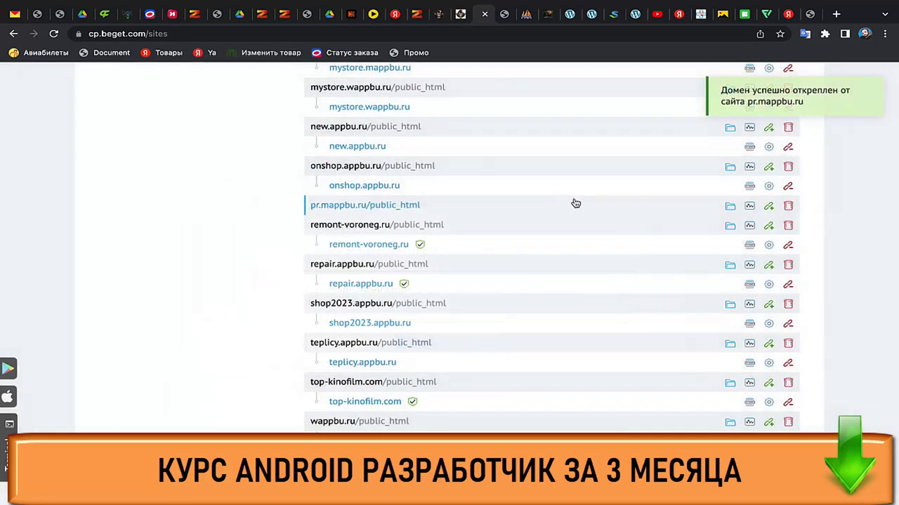
Attach the domain pr.mappbu.ru to the pr.mappbu.ru/public_html site again
click(768, 207)
click(446, 271)
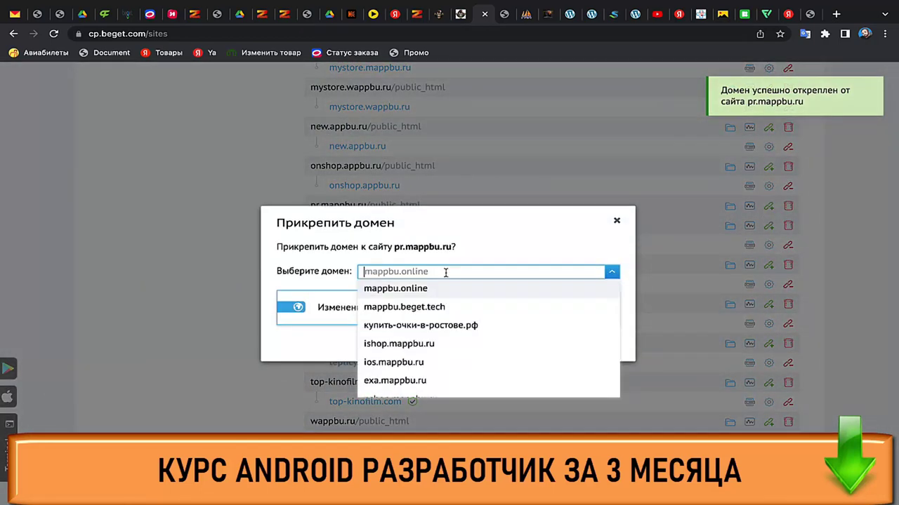
scroll(468, 351, down, 10)
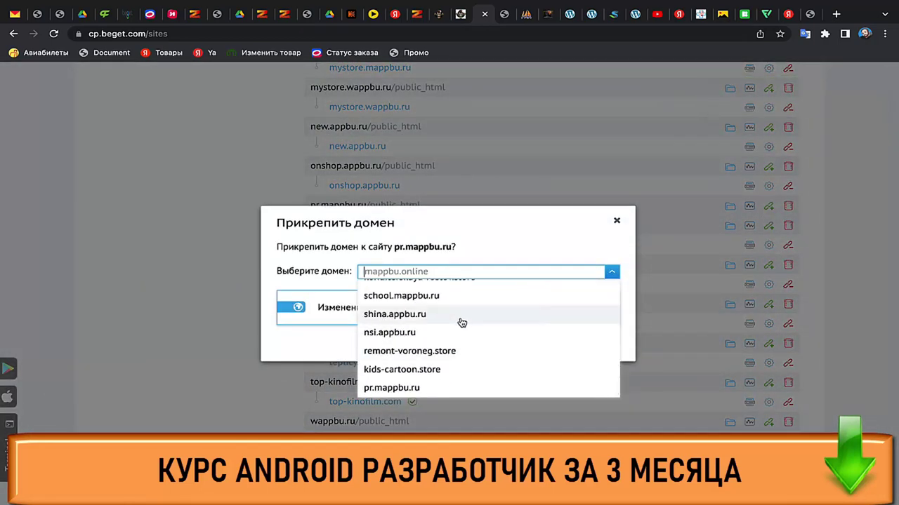
scroll(461, 322, up, 4)
scroll(462, 322, up, 6)
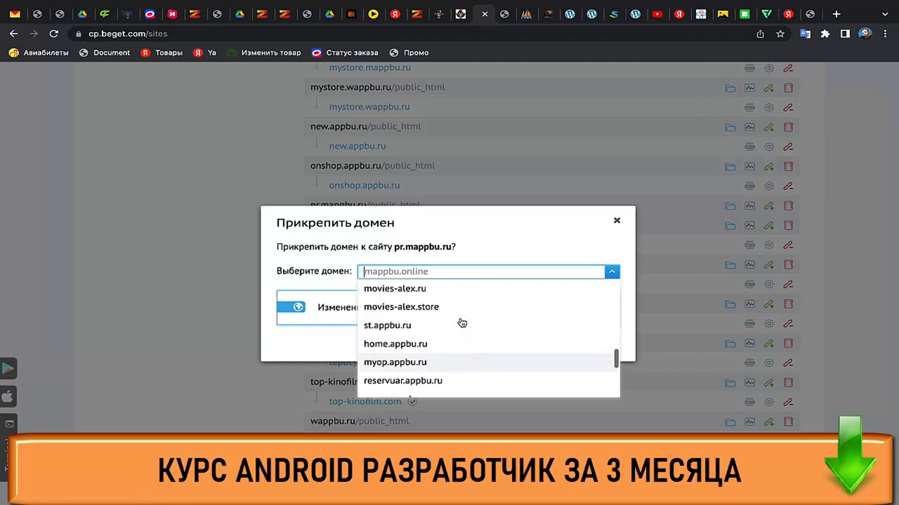
scroll(461, 322, down, 10)
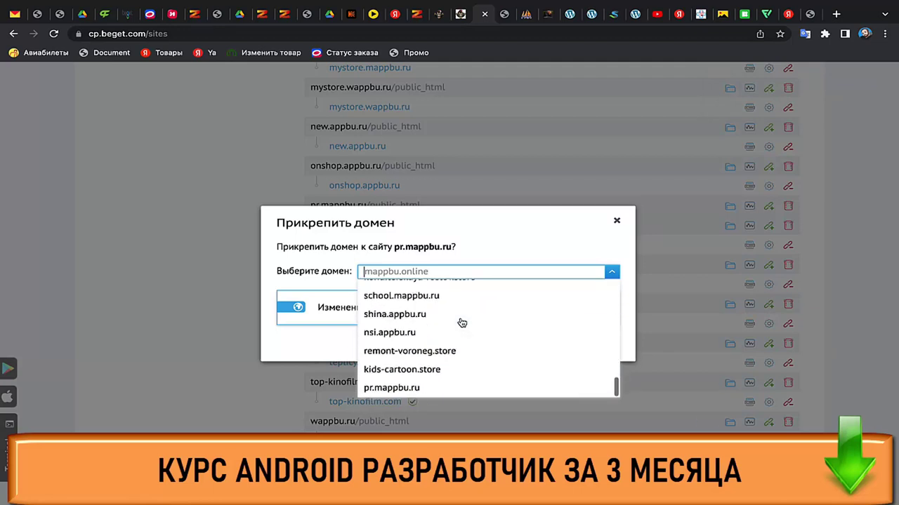
click(415, 388)
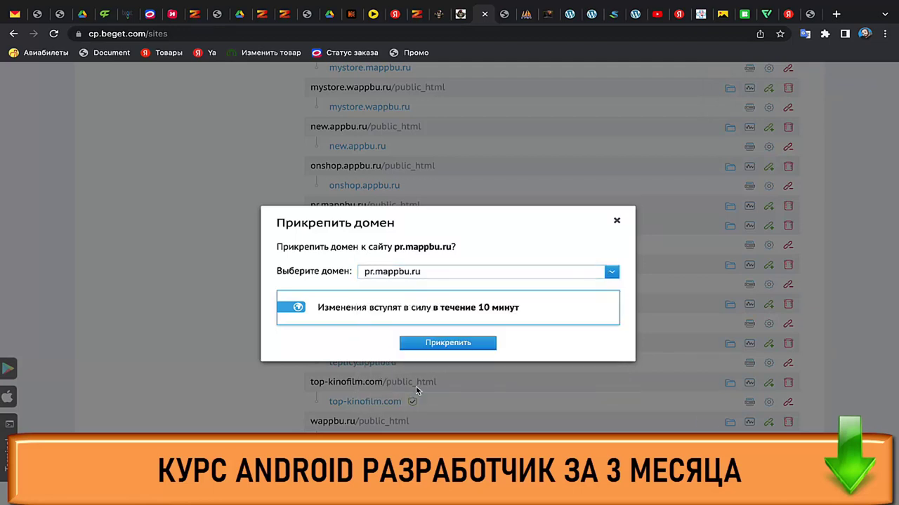
click(429, 345)
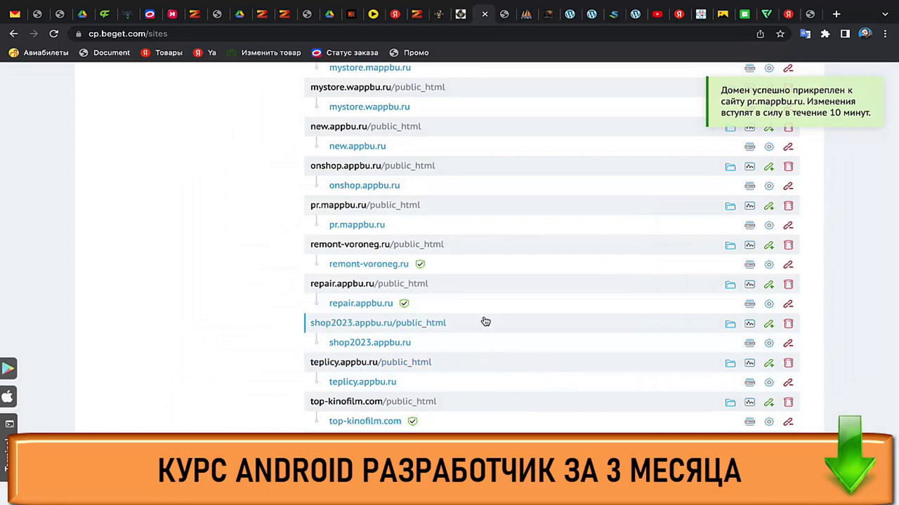
Open the public_html folder of pr.mappbu.ru in the Beget file manager
scroll(484, 321, up, 15)
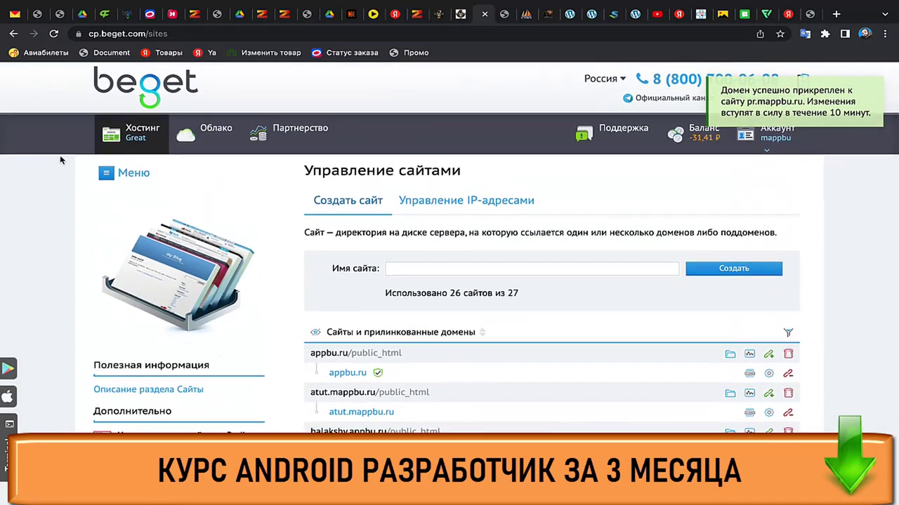
click(146, 130)
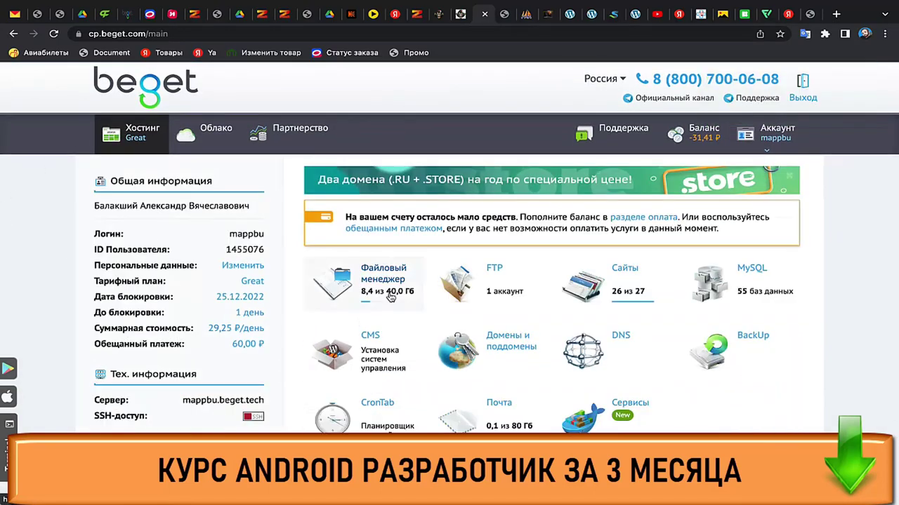
click(388, 292)
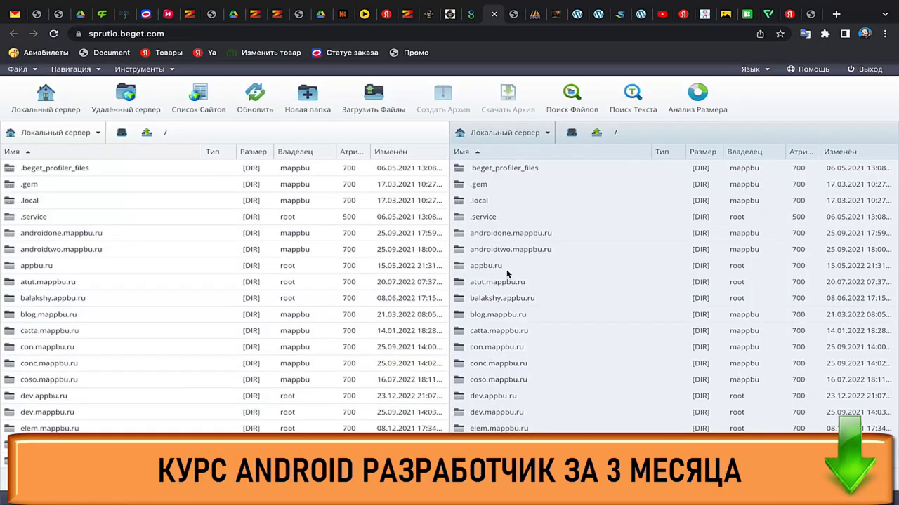
scroll(132, 385, down, 1)
scroll(131, 384, down, 10)
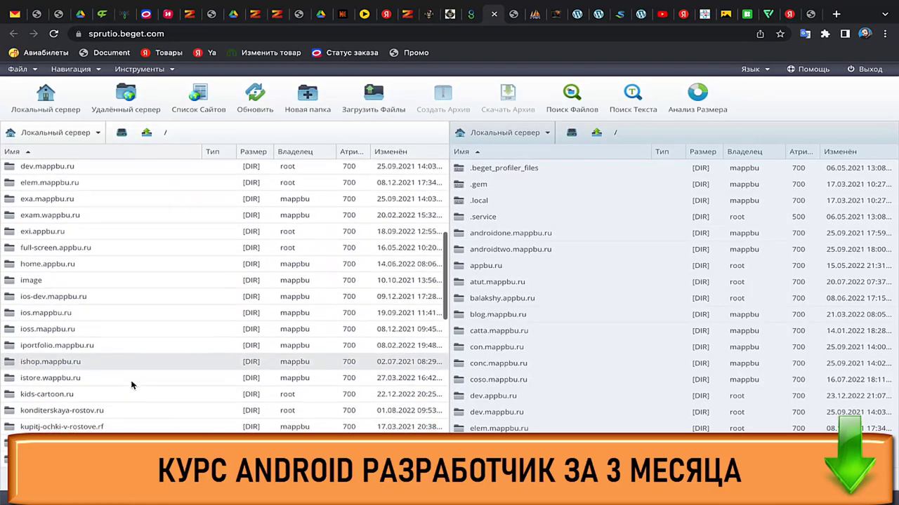
scroll(131, 384, down, 8)
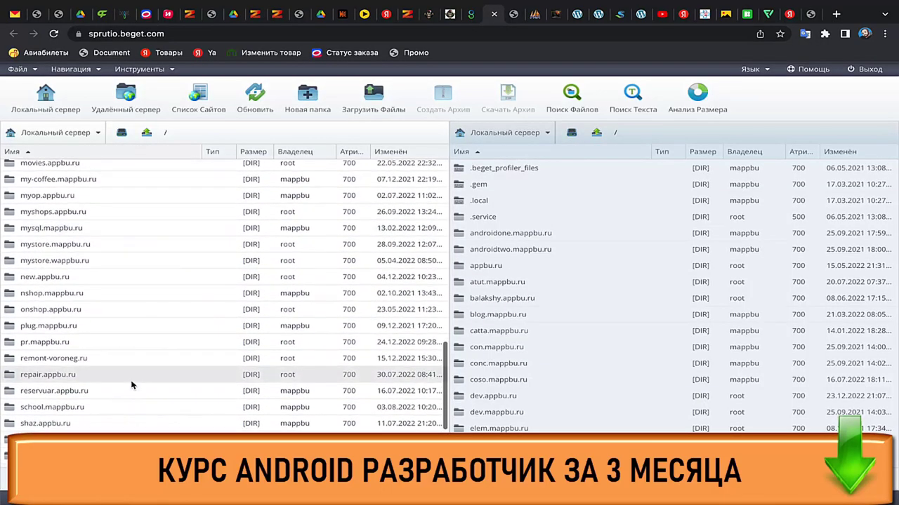
double_click(49, 343)
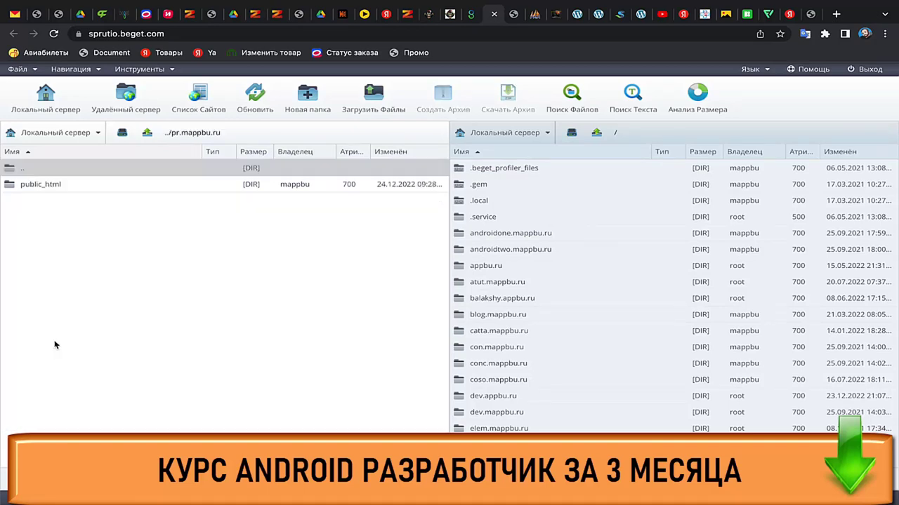
double_click(59, 184)
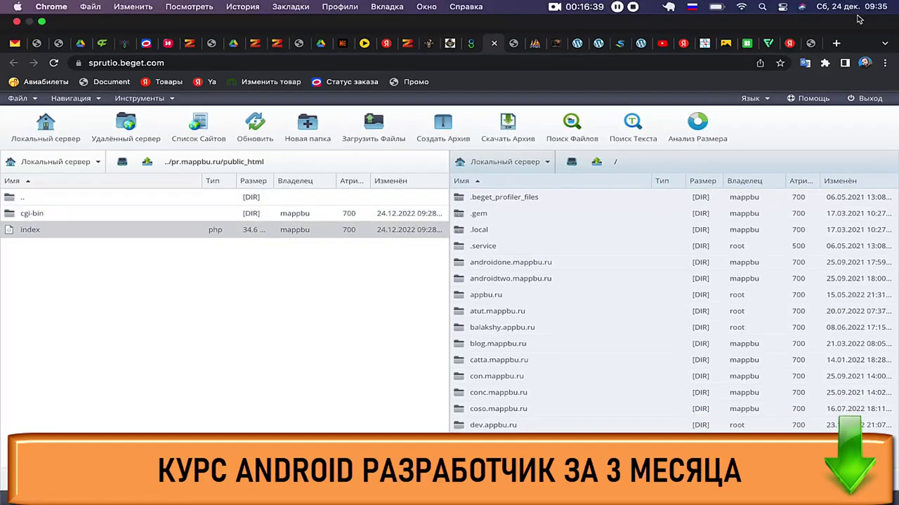
Return to the open pr.mappbu.ru page to recheck the website
click(812, 43)
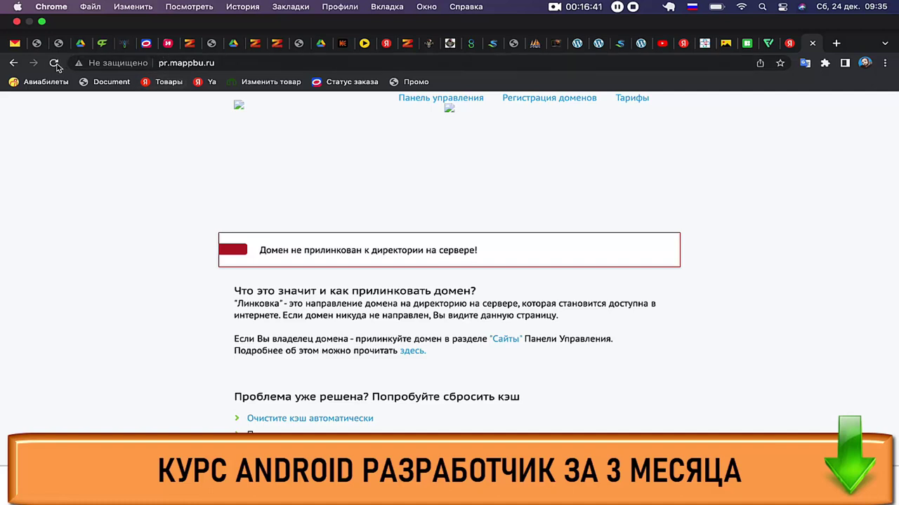